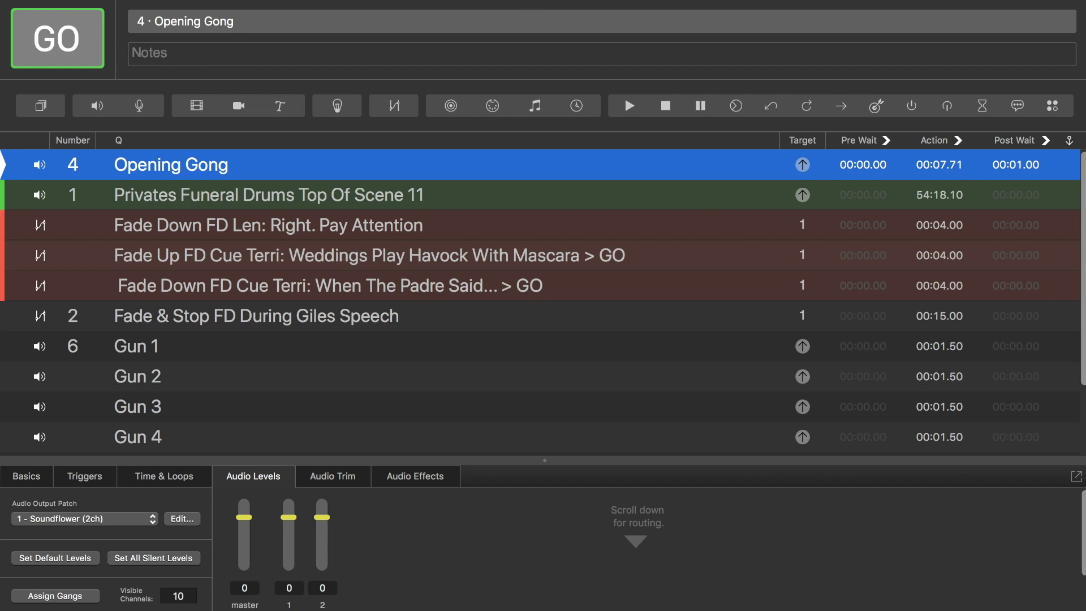
# Step: Select the Privates Funeral Drums cue and view its Time & Loops settings
pyautogui.scroll(-1, 543, 297)
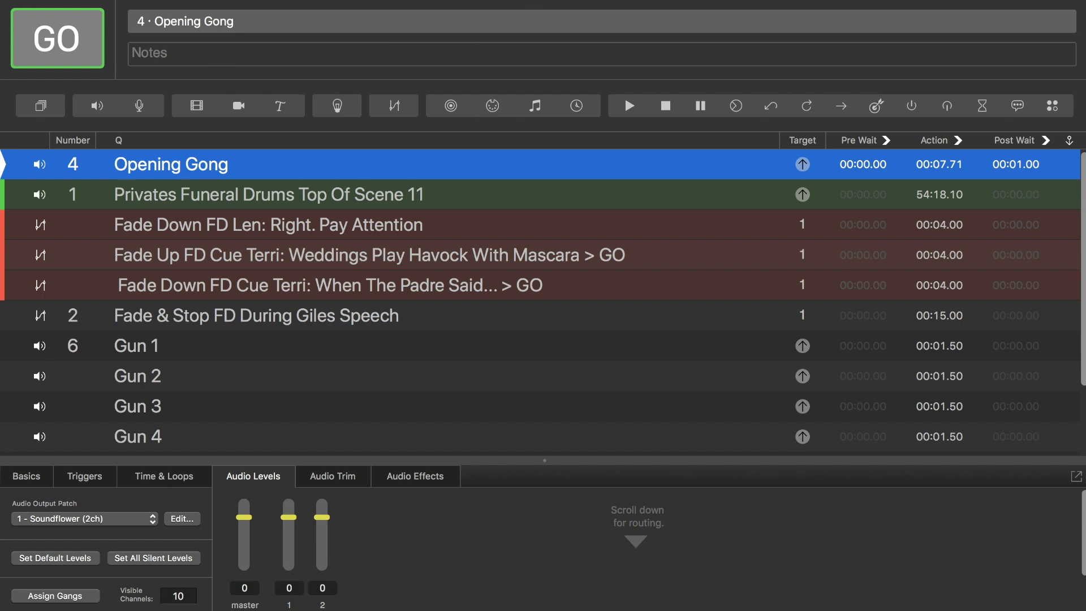
pyautogui.press('Down')
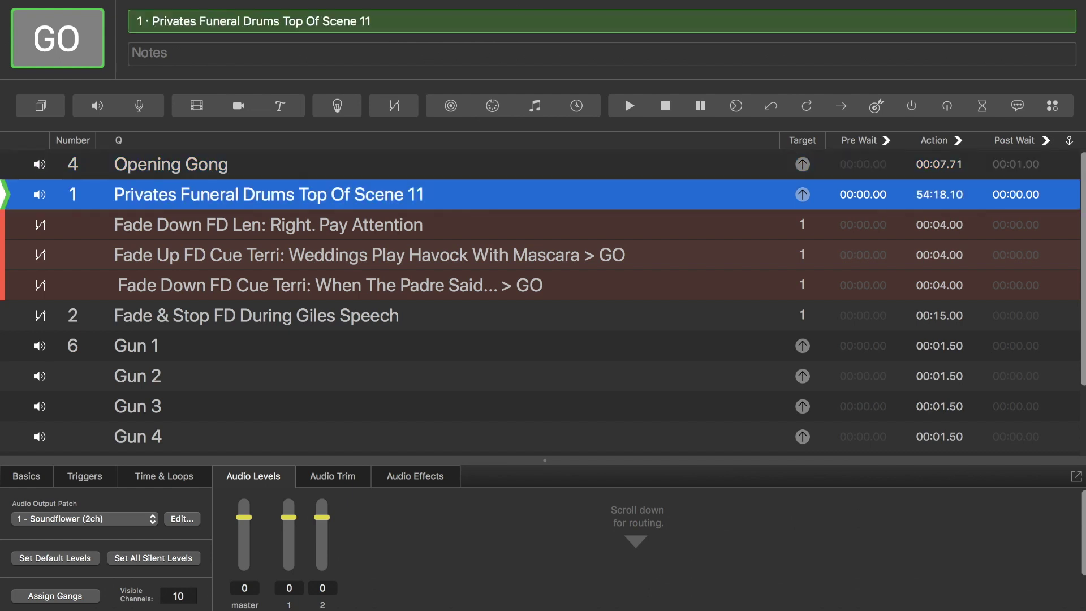
pyautogui.press('super+3')
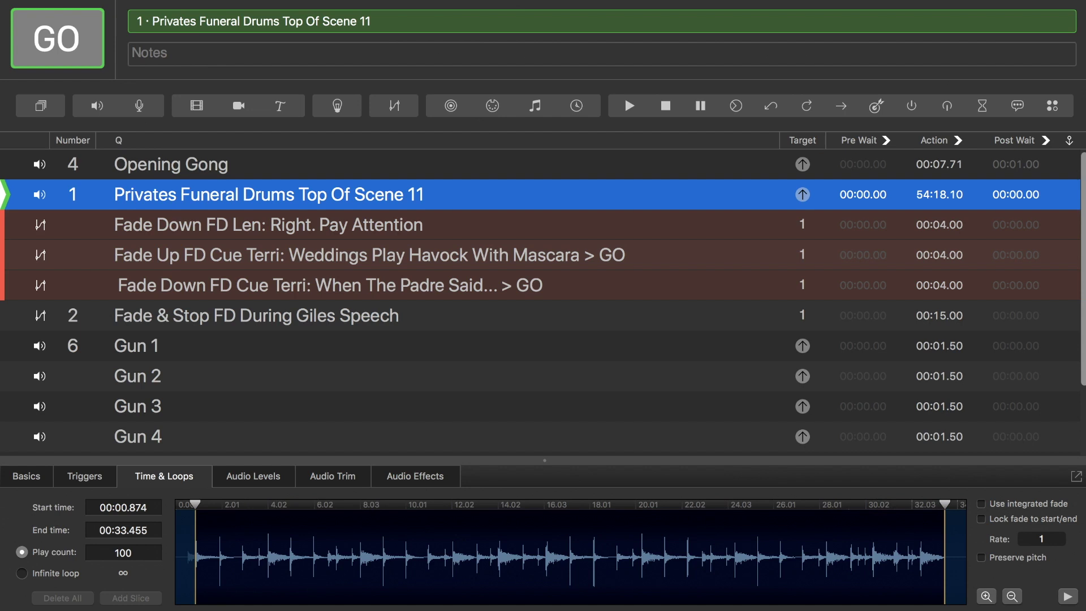
# Step: Inspect the Opening Gong and Gun 1–3 cues, leaving Opening Gong on standby
pyautogui.press('Up')
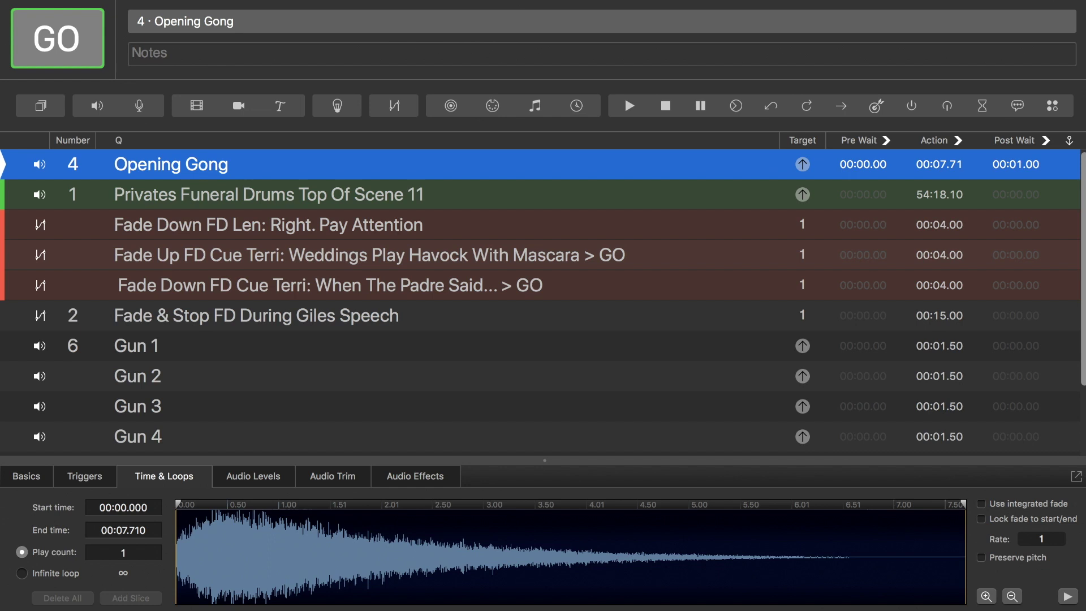
pyautogui.click(136, 346)
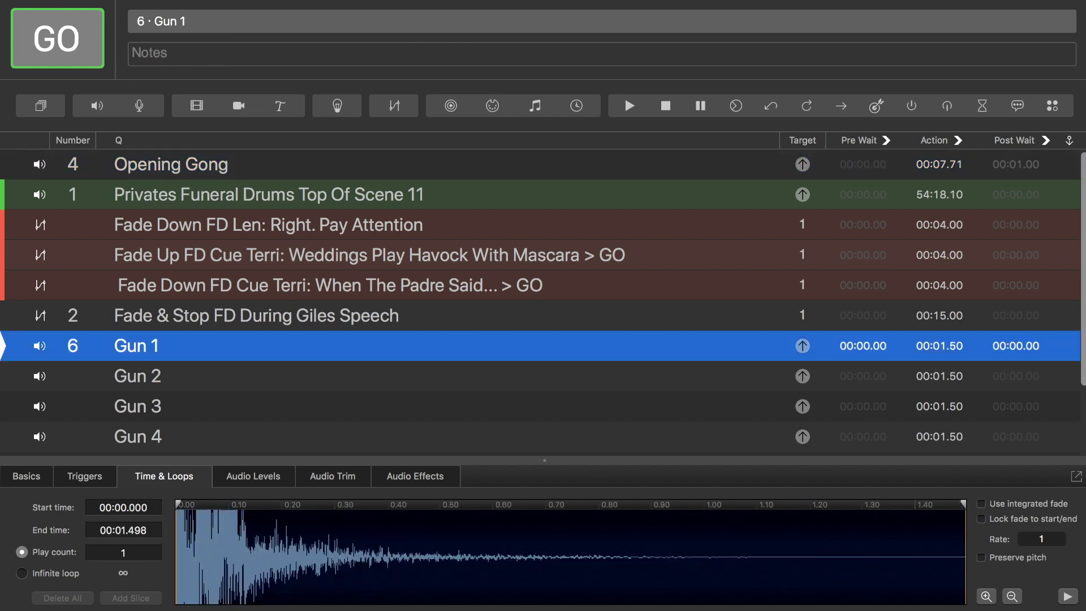
pyautogui.press('Down')
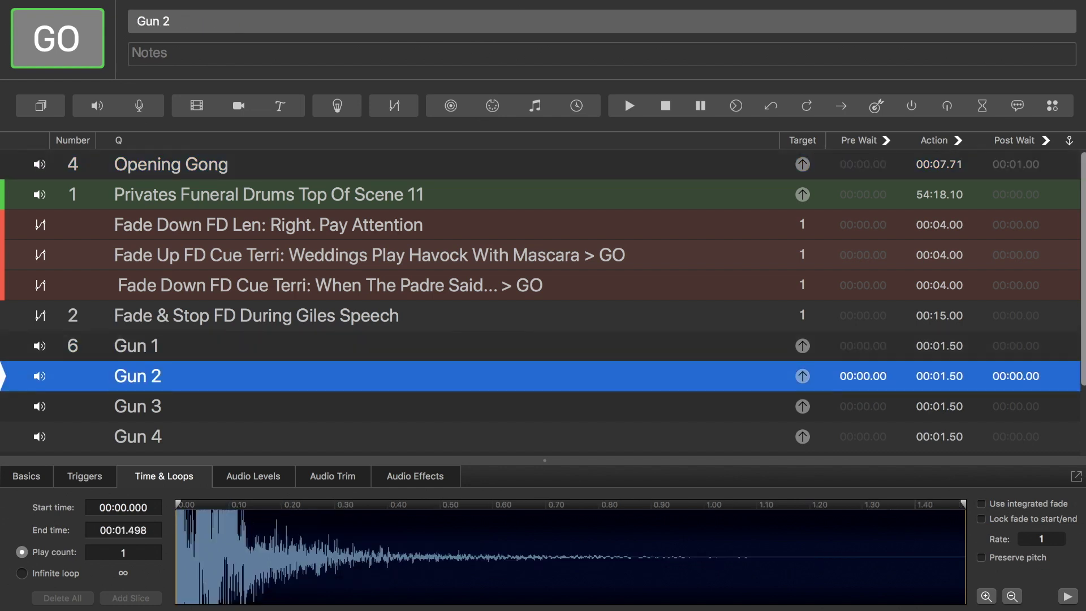
pyautogui.press('Down')
pyautogui.click(135, 346)
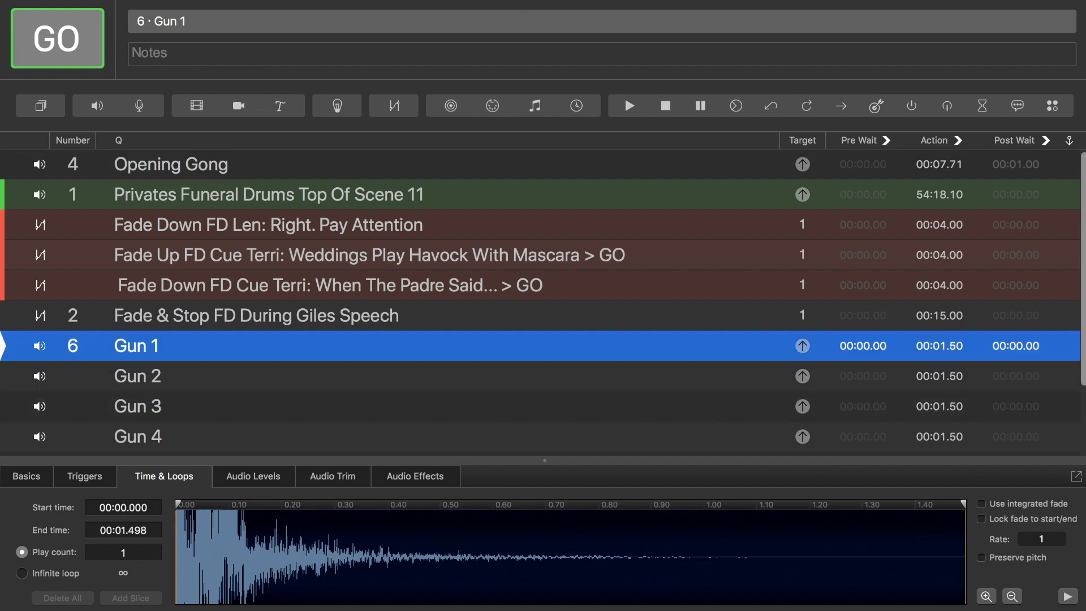
pyautogui.click(170, 164)
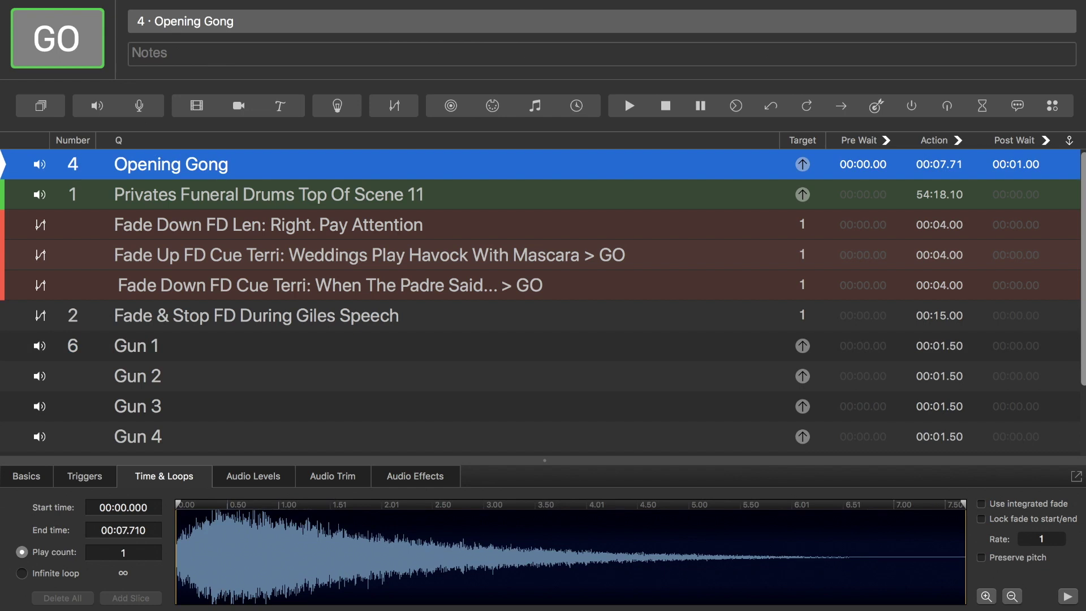
# Step: Fire the Opening Gong cue, then start the looping Privates Funeral Drums cue
pyautogui.press('space')
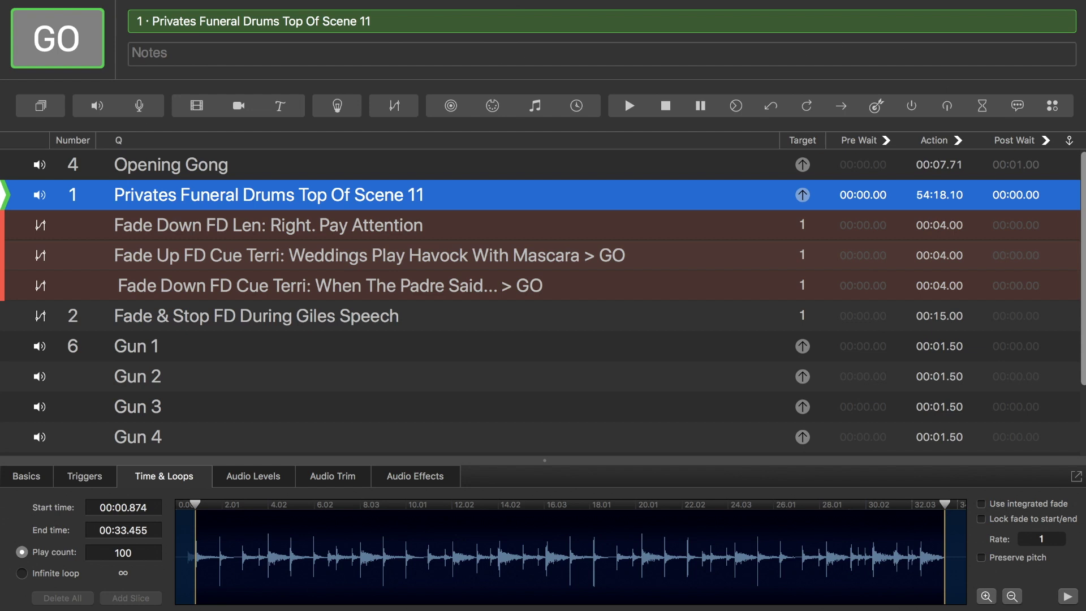
pyautogui.press('space')
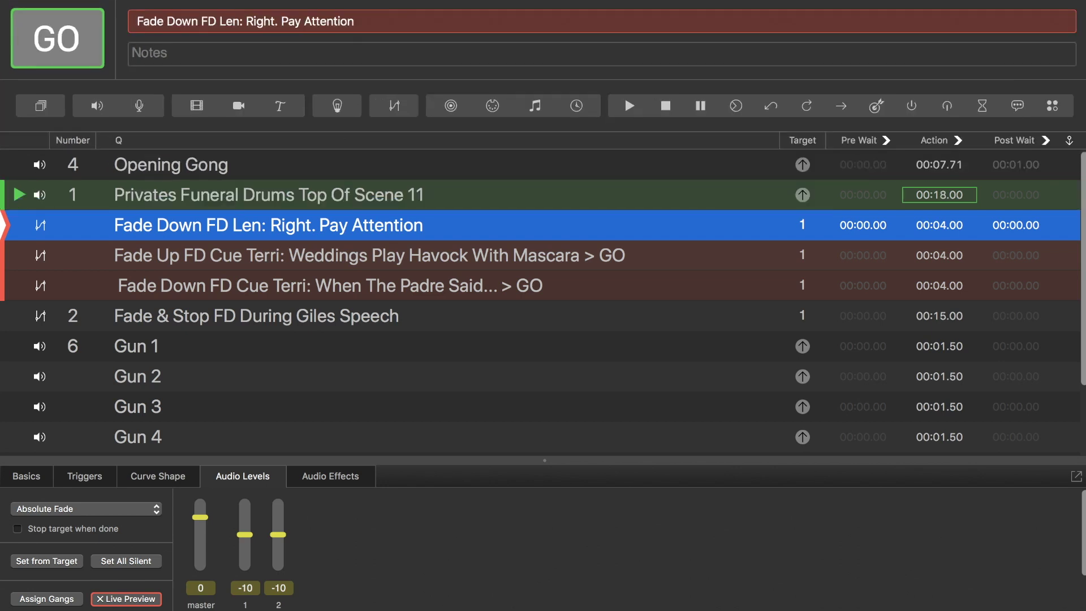
# Step: Stop all audio and restart the Privates Funeral Drums cue from standby
pyautogui.press('Escape')
pyautogui.click(268, 195)
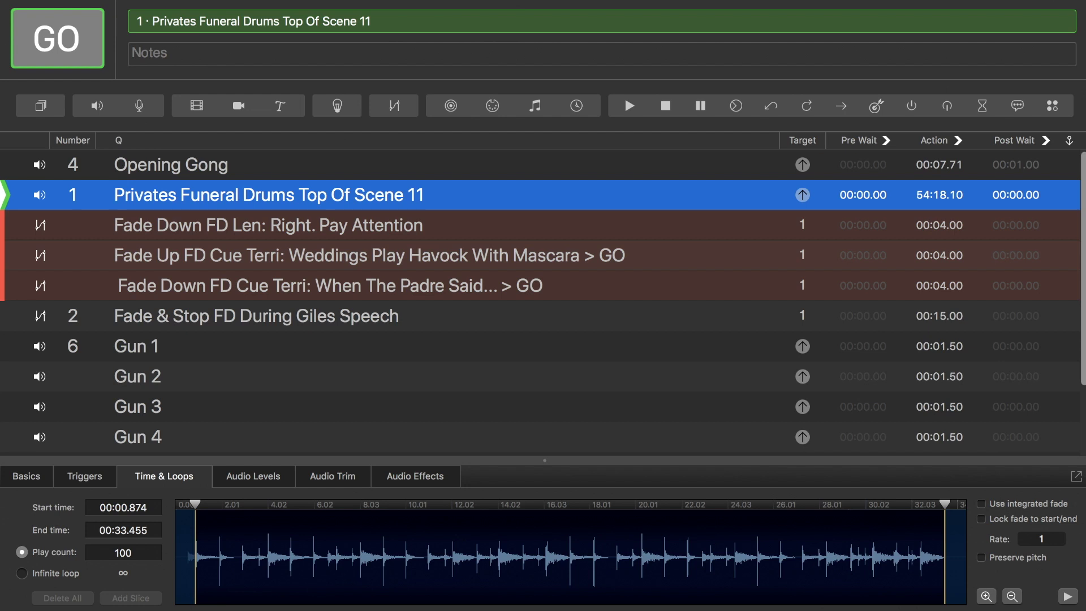
pyautogui.press('space')
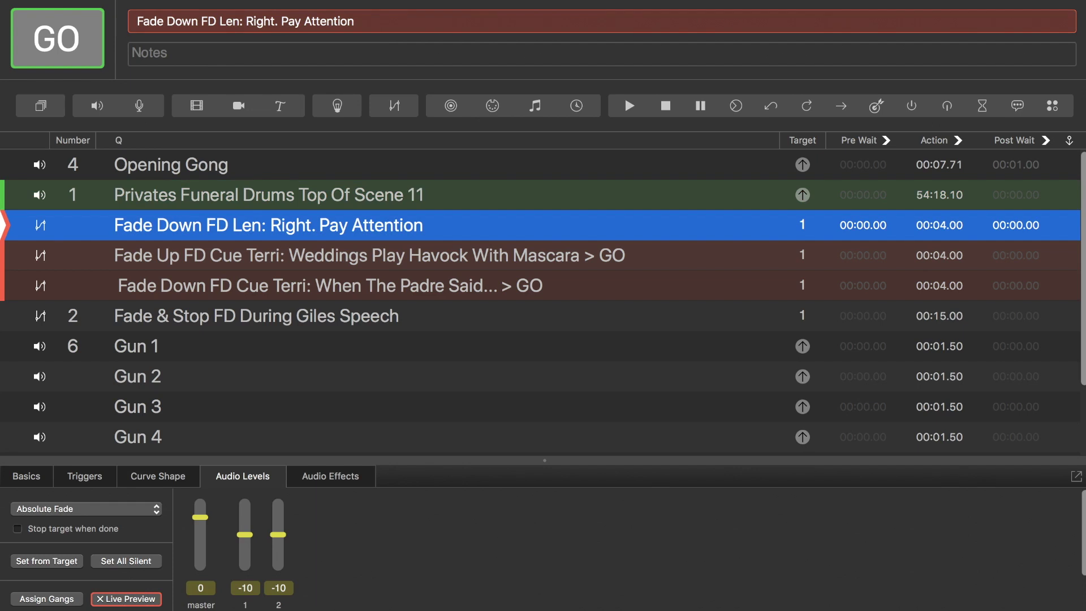
# Step: Check the Terri fade-up and Padre fade-down levels, then fire the Padre fade-down
pyautogui.click(368, 255)
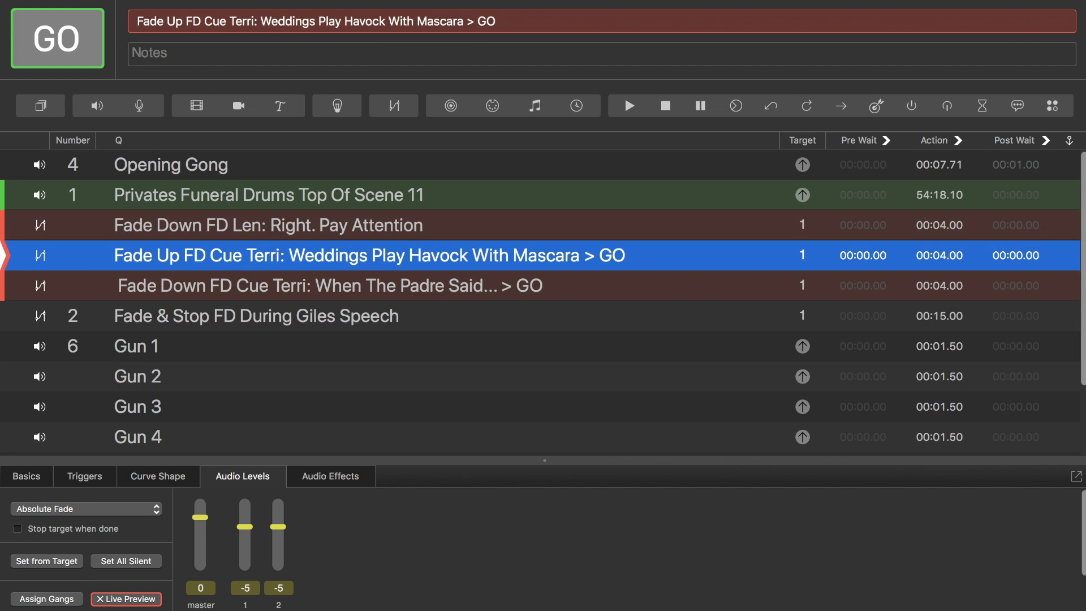
pyautogui.click(368, 285)
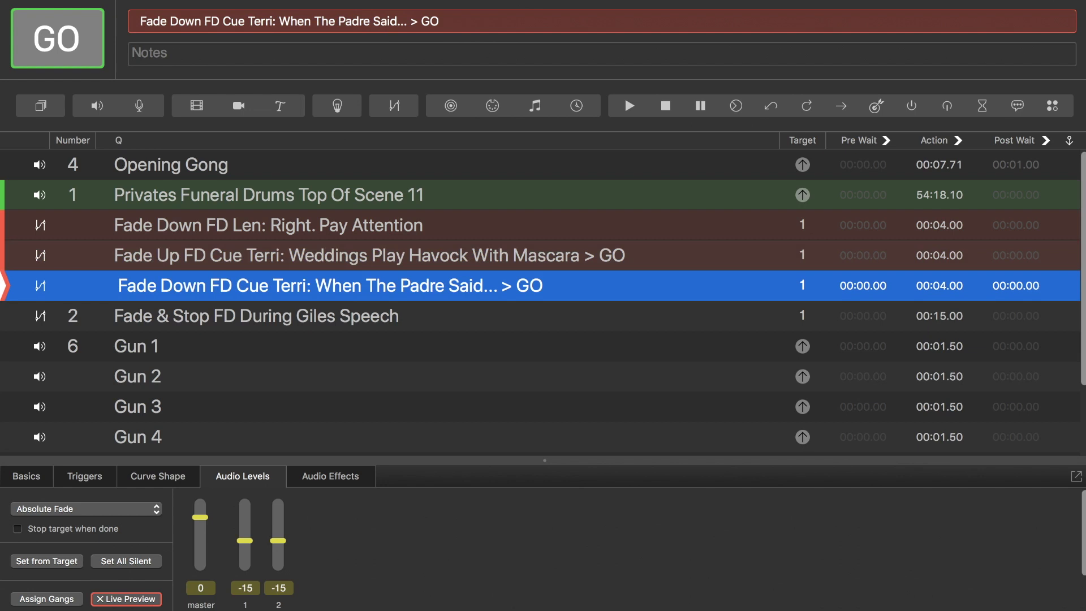
pyautogui.press('space')
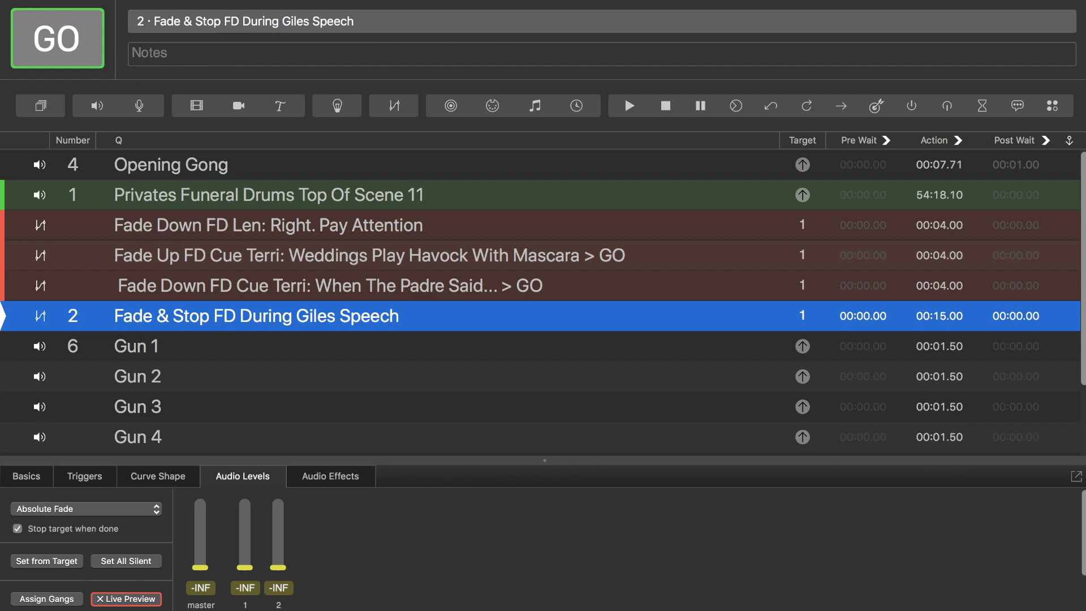
# Step: Select cue 1 Privates Funeral Drums so the playhead sits on it
pyautogui.click(268, 195)
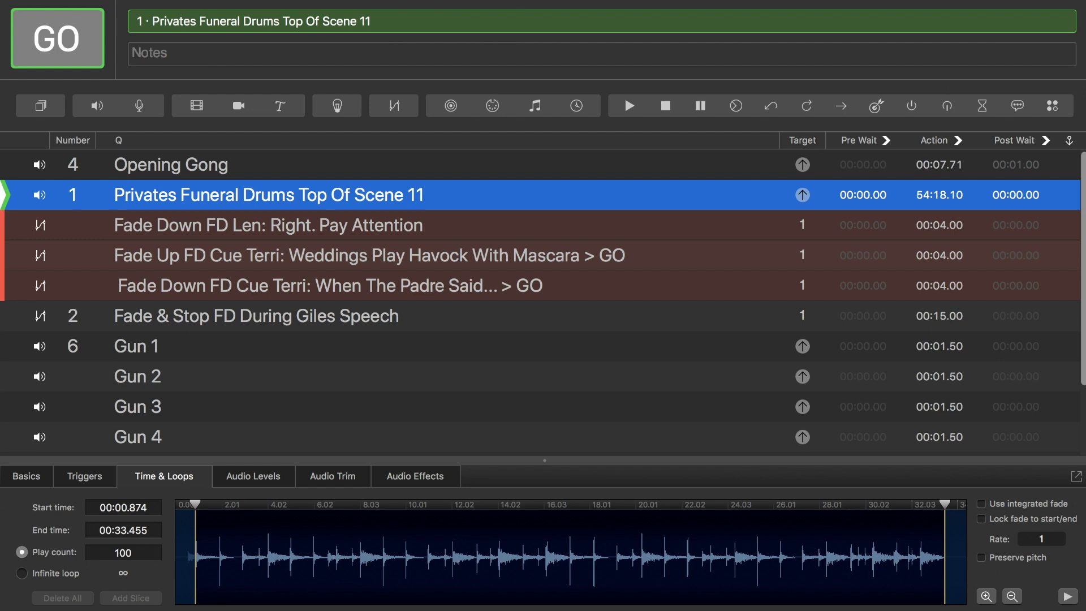
# Step: GO the drums, then the Len, Terri and Padre fades, and finally the Fade & Stop cue
pyautogui.press('space')
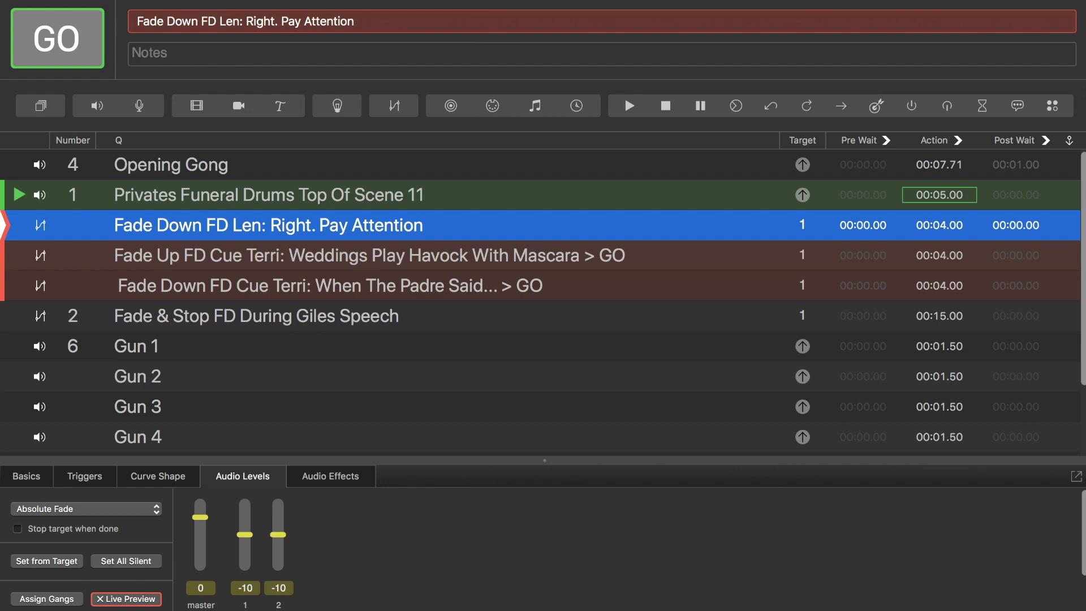
pyautogui.press('space')
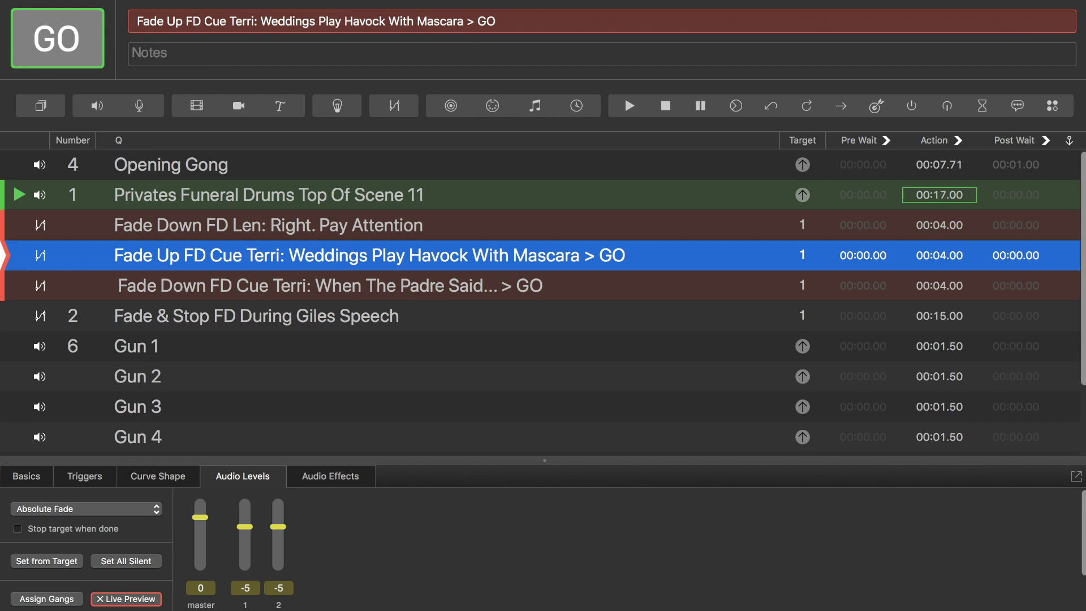
pyautogui.press('space')
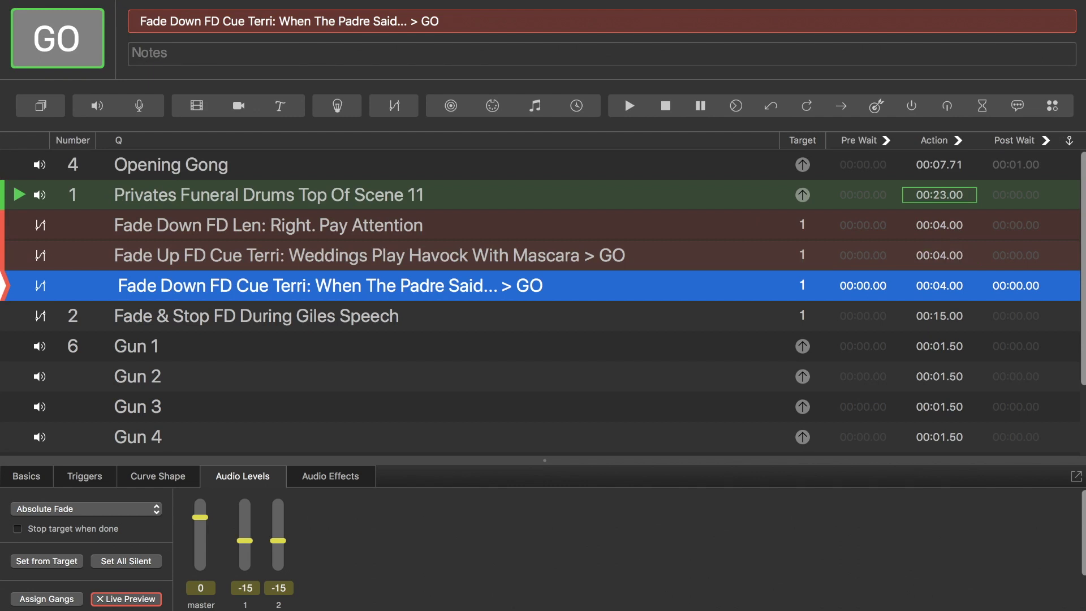
pyautogui.press('space')
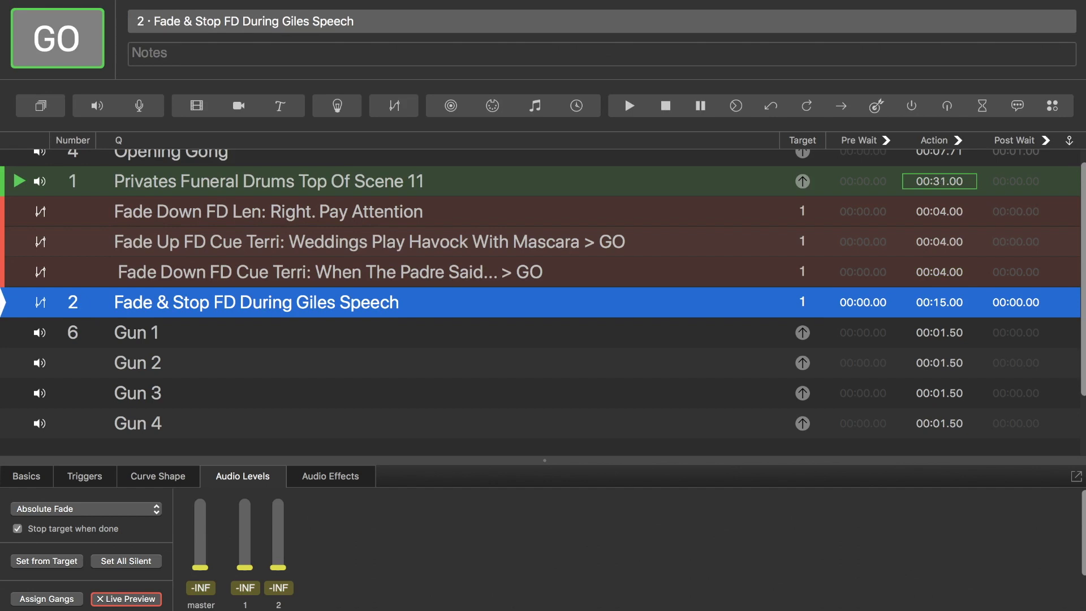
pyautogui.press('space')
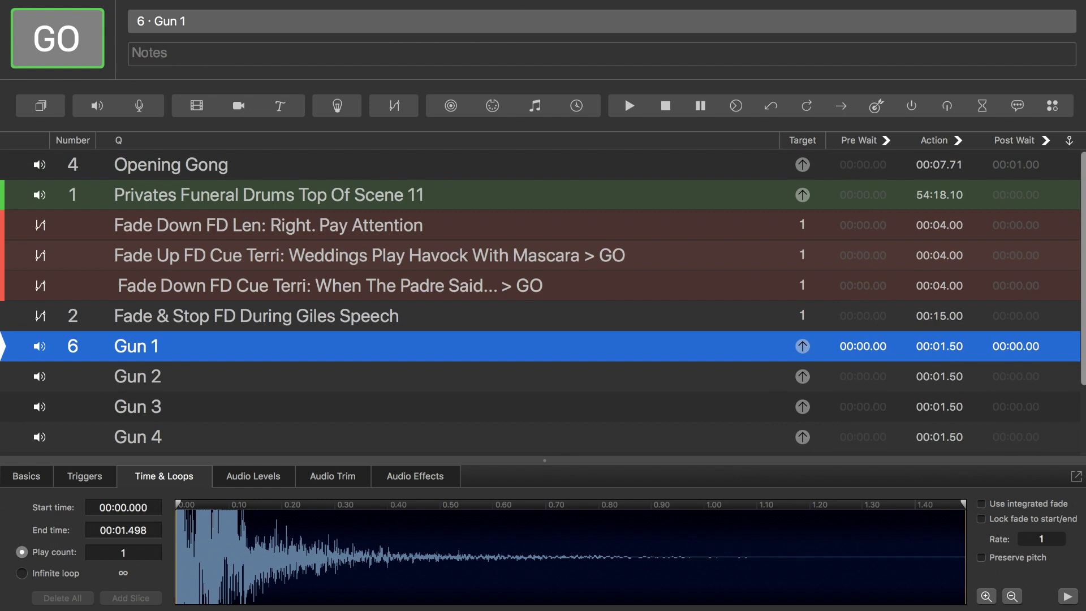
# Step: Select cue 1 Privates Funeral Drums and view its Basics details
pyautogui.click(268, 195)
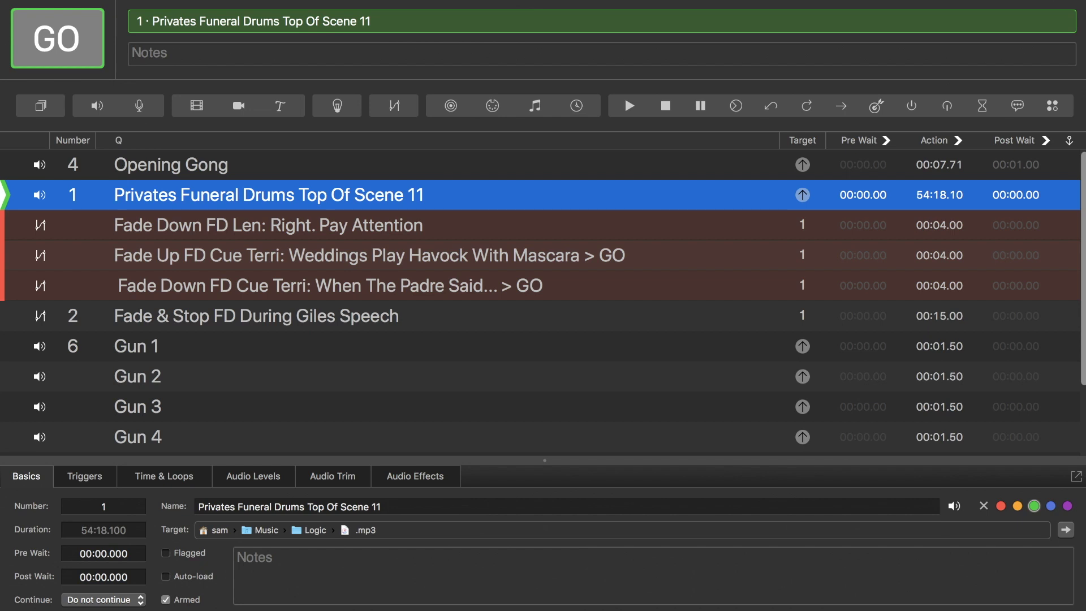
# Step: Show the drums cue's Audio Effects, then GO cue 1 to start the drums
pyautogui.press('super+shift+6')
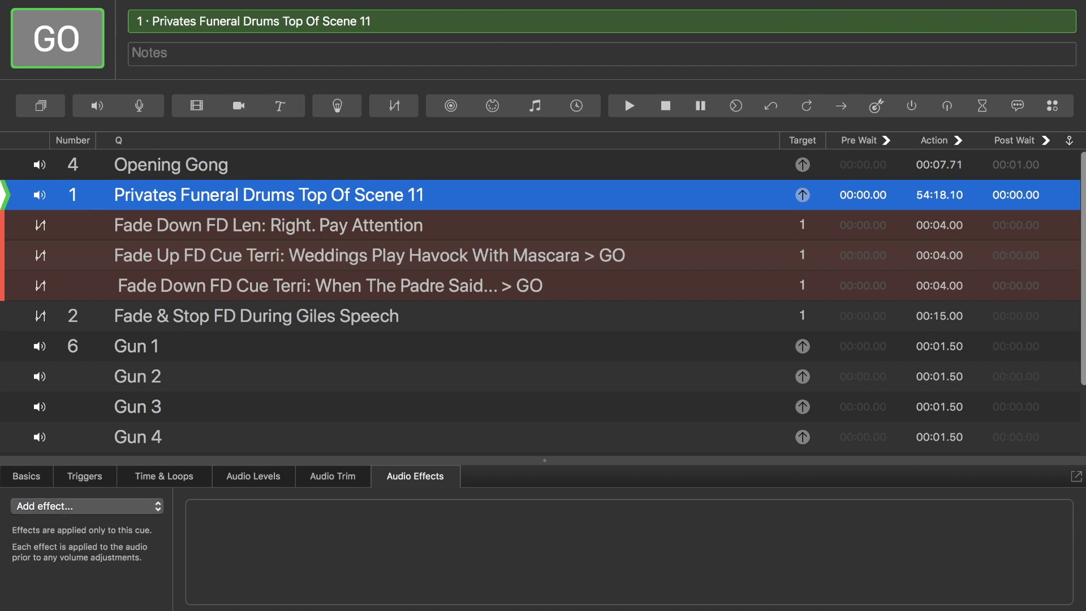
pyautogui.press('space')
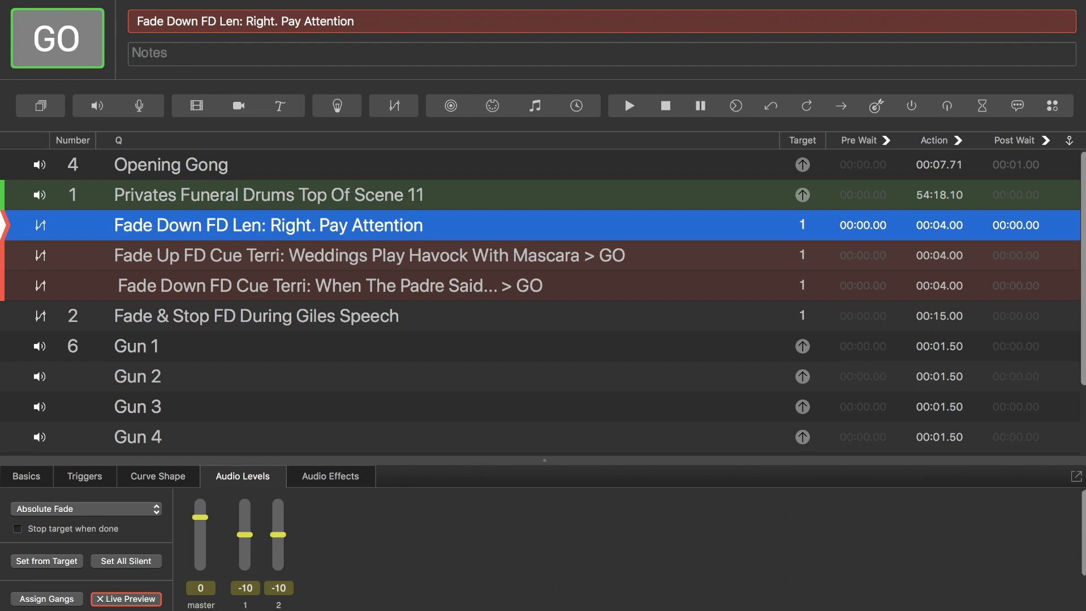
# Step: Insert a new fade cue after the Len fade, targeting cue 1
pyautogui.press('super+6')
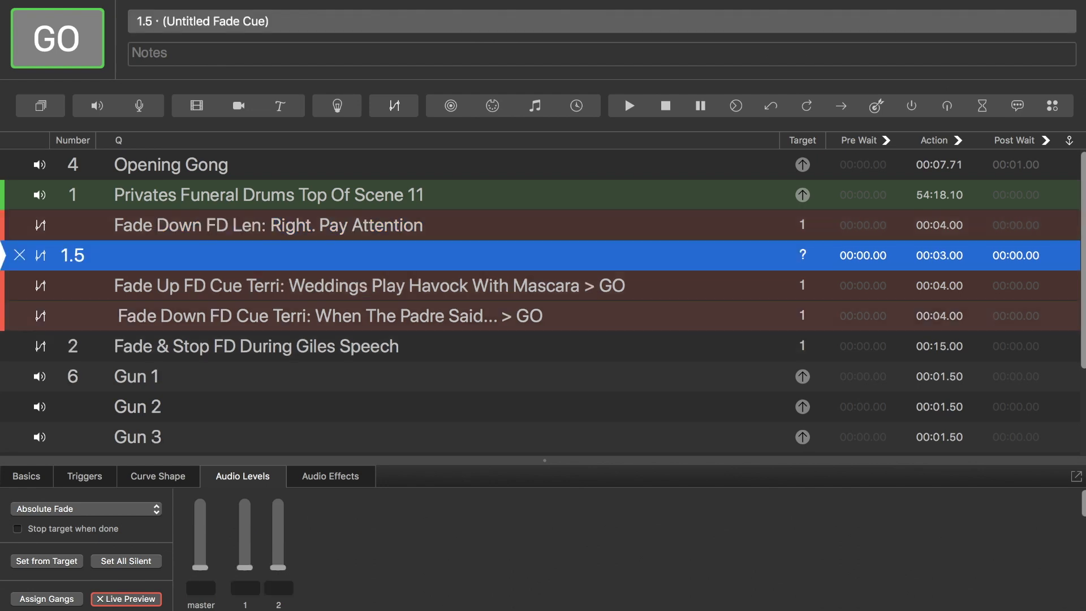
pyautogui.press('super+shift+1')
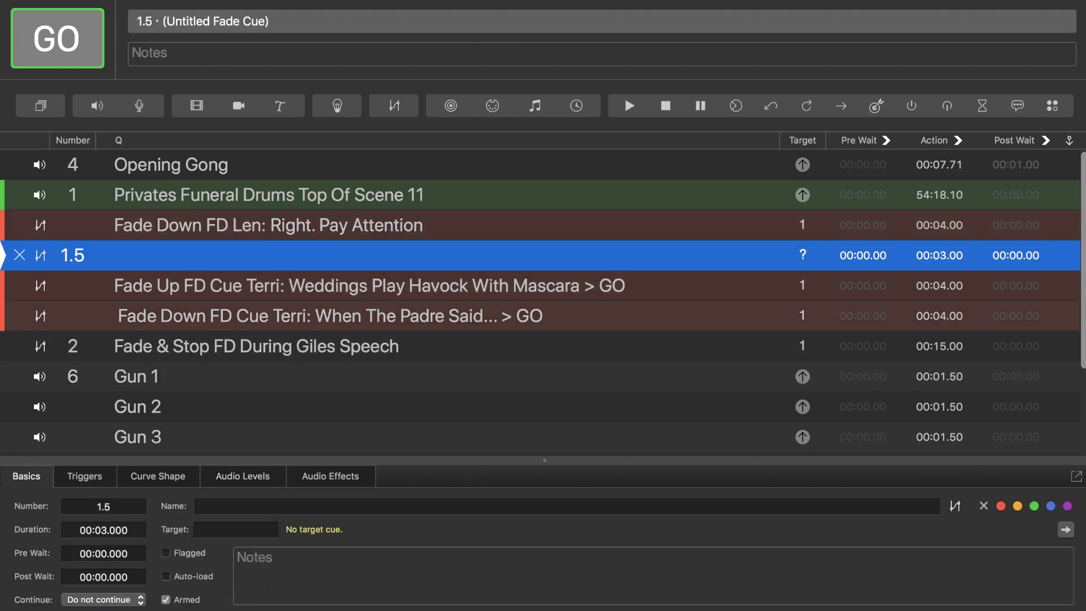
pyautogui.press('Tab')
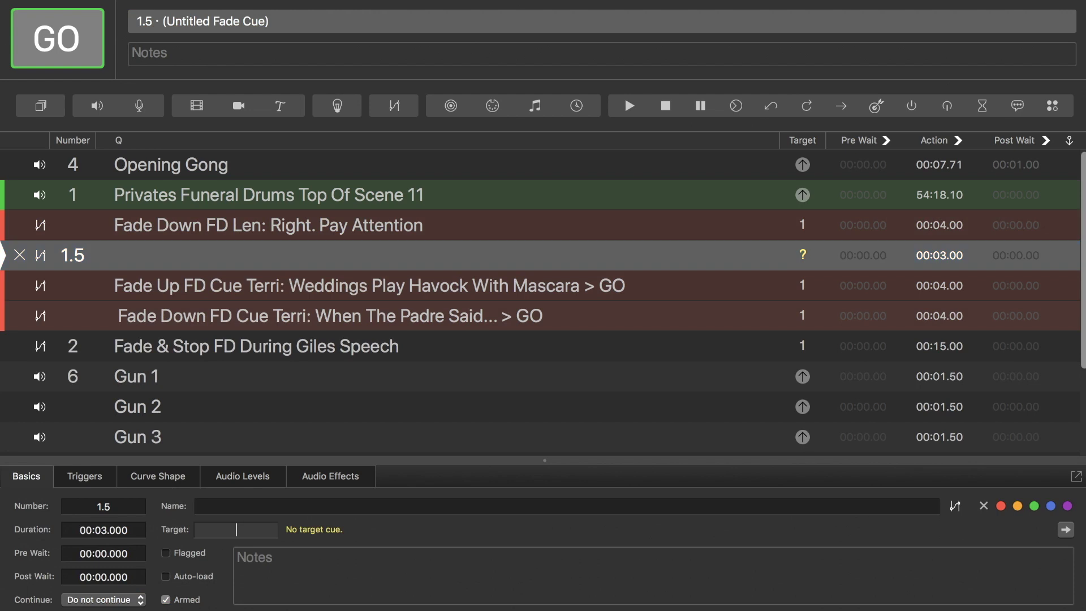
pyautogui.write('1')
pyautogui.press('Return')
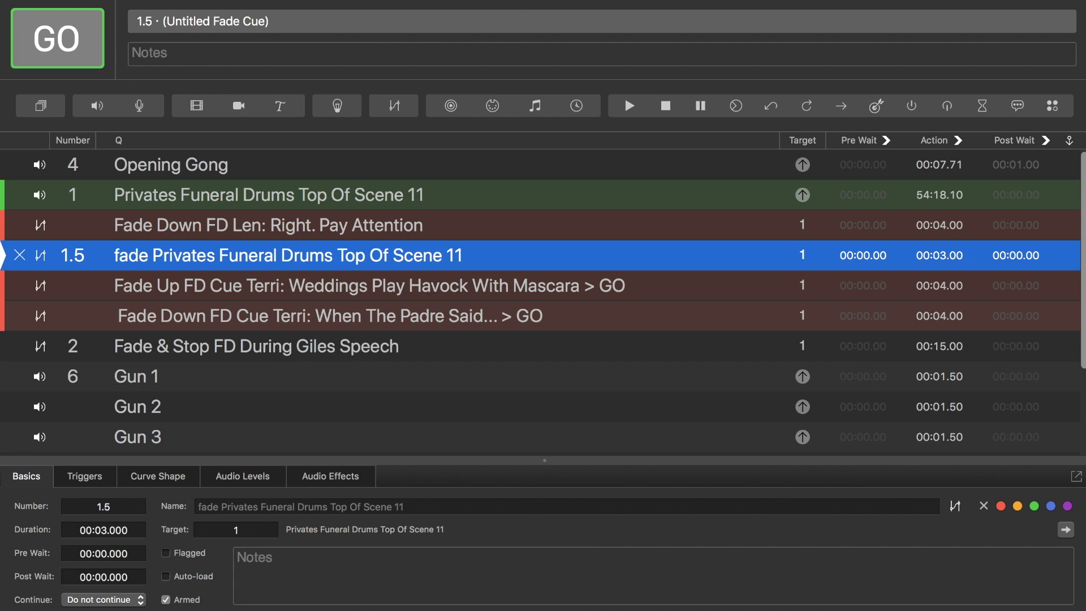
# Step: Set the fade's master level to 0 and channels 1 and 2 to -16
pyautogui.press('super+4')
pyautogui.click(200, 517)
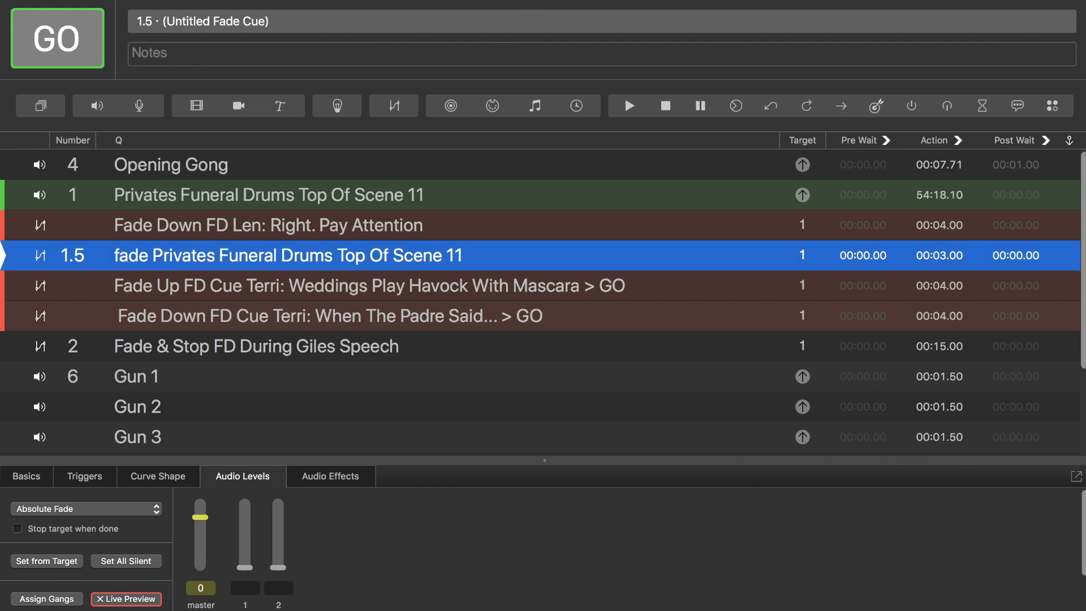
pyautogui.moveTo(244, 567); pyautogui.dragTo(277, 542)
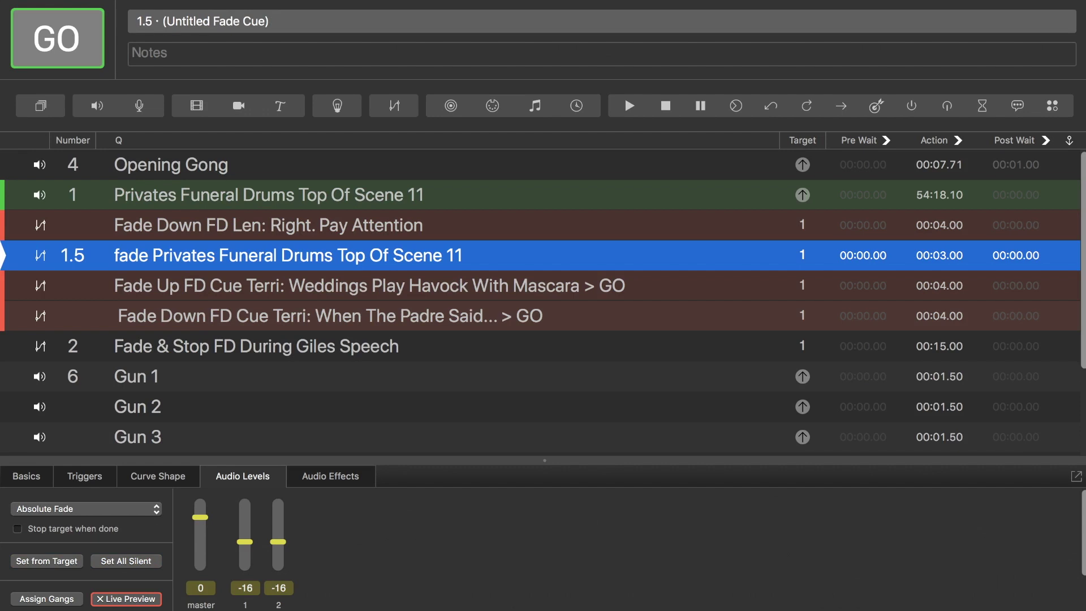
# Step: Review the 1.5 fade's curve shape and its 3-second duration
pyautogui.click(158, 475)
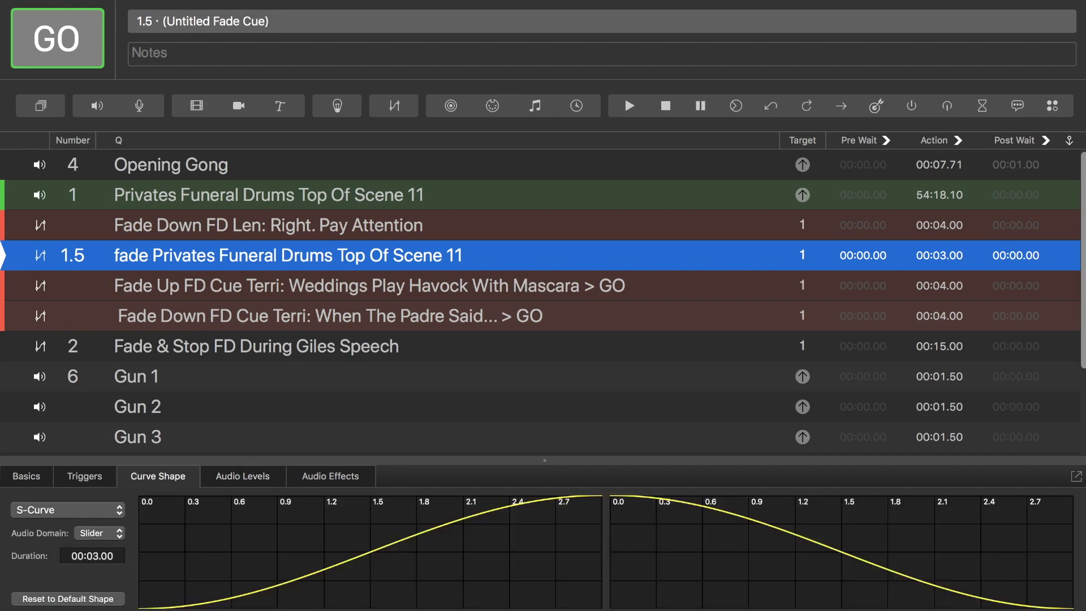
pyautogui.click(95, 557)
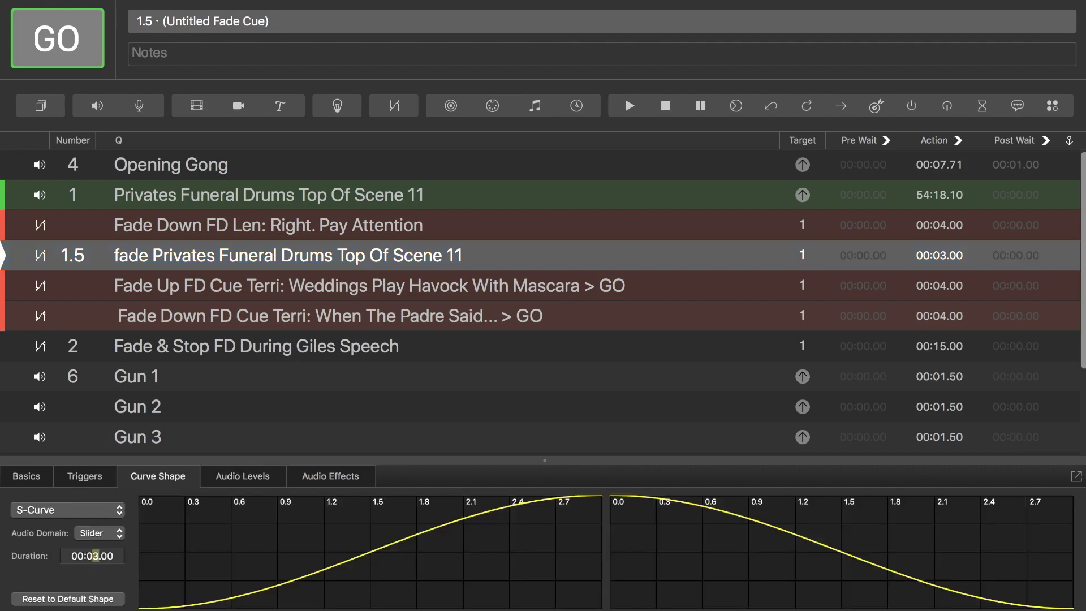
pyautogui.press('Return')
# Step: Start the funeral drums and fire the 1.5 fade to test it, then reselect the fade
pyautogui.press('Up')
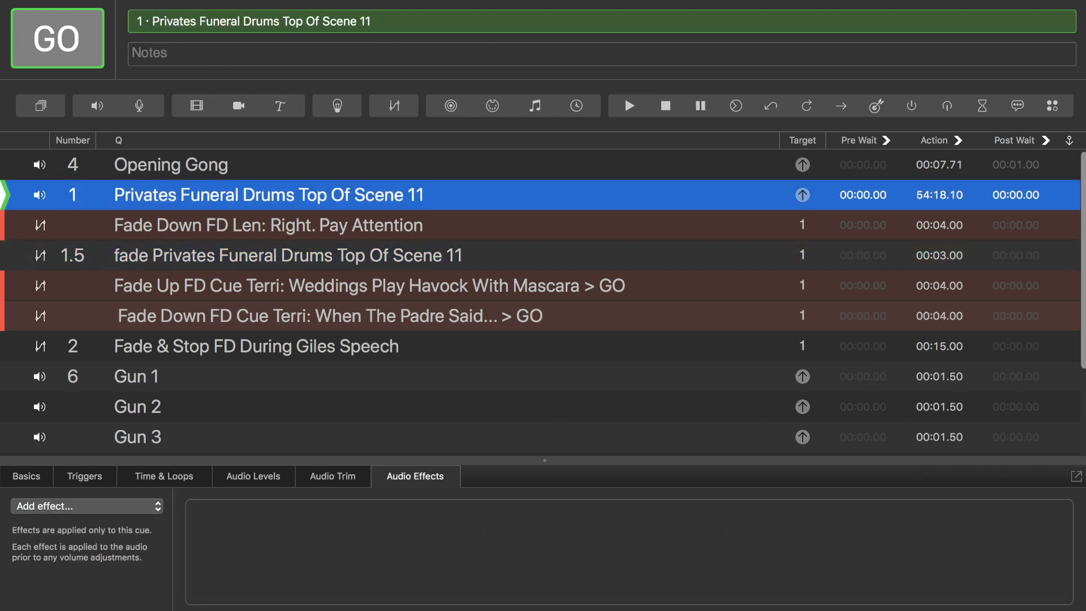
pyautogui.press('space')
pyautogui.press('Down')
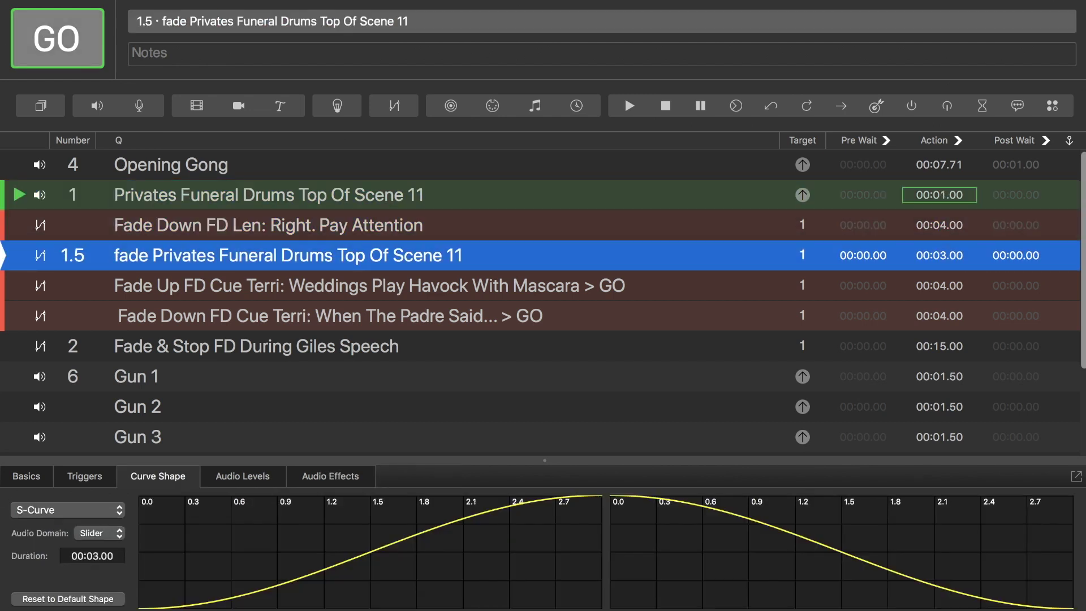
pyautogui.press('space')
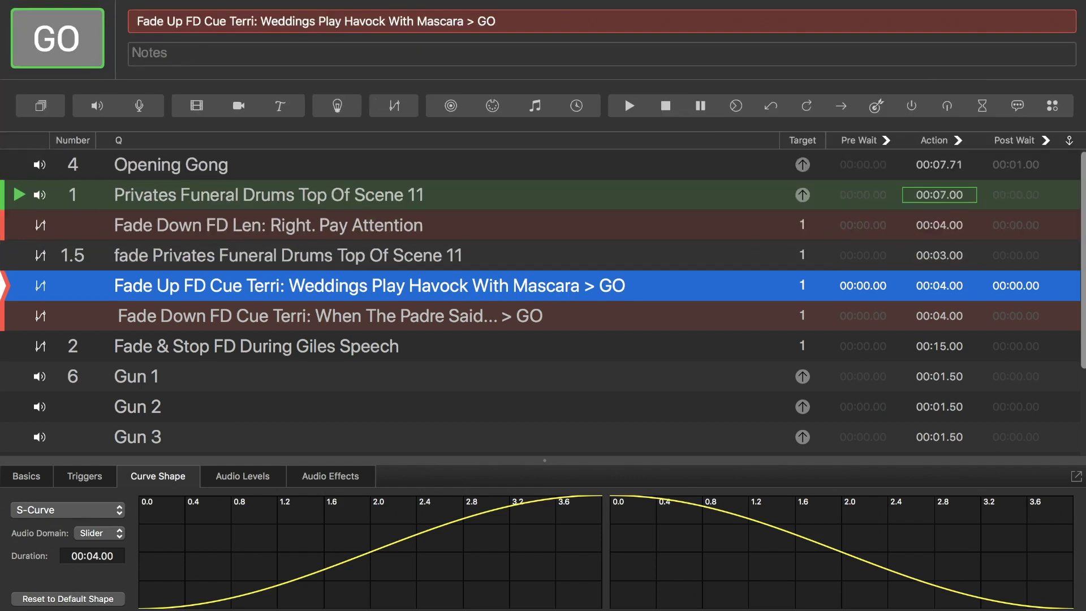
pyautogui.press('Up')
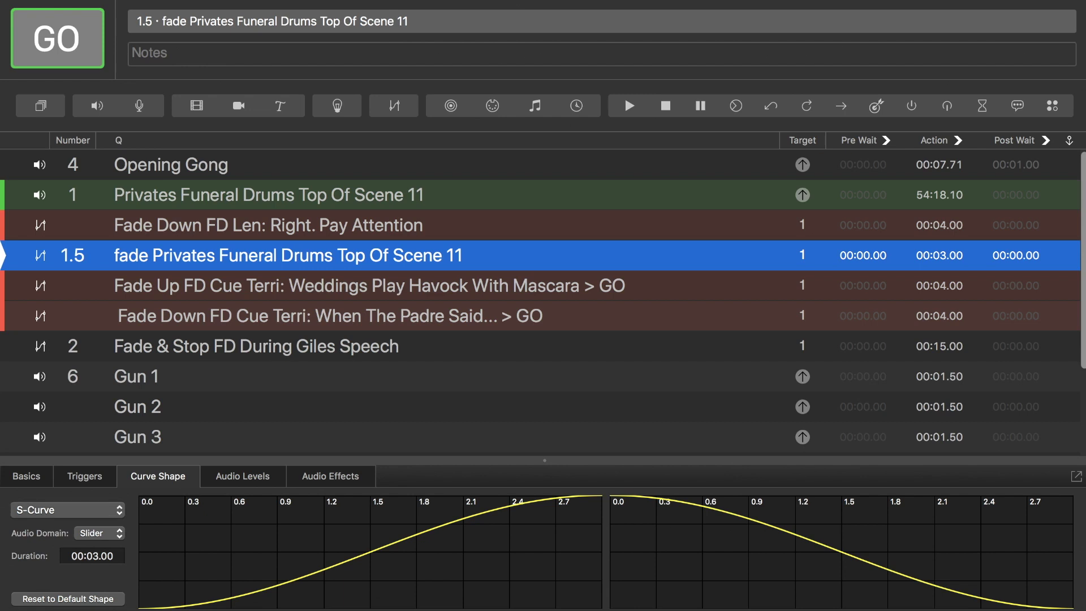
# Step: Delete fade cue 1.5, restart the funeral drums, and fire Gun 1 and Gun 2
pyautogui.press('Delete')
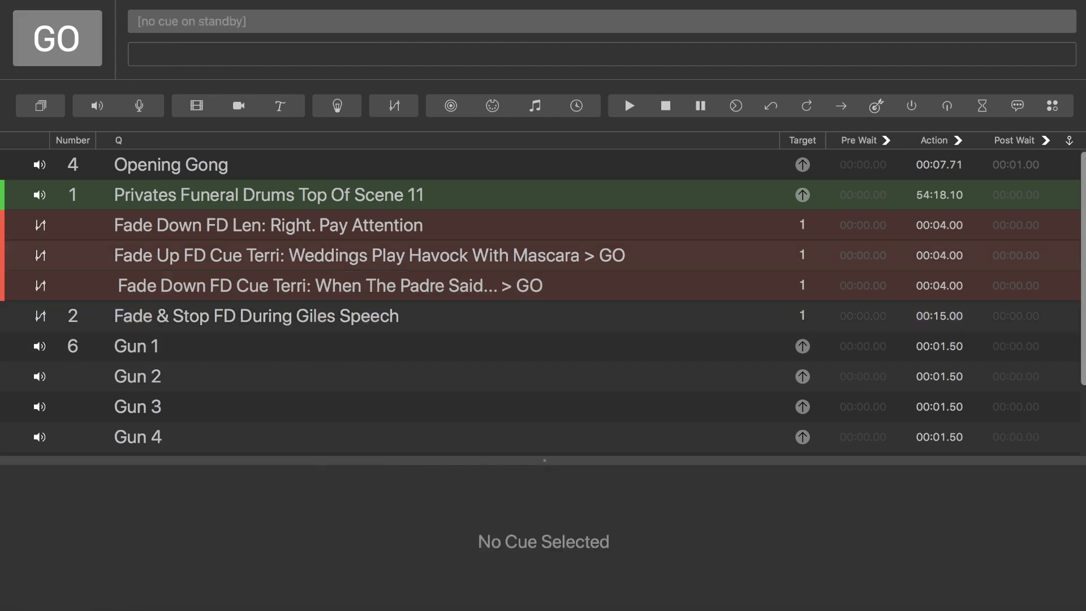
pyautogui.press('Up')
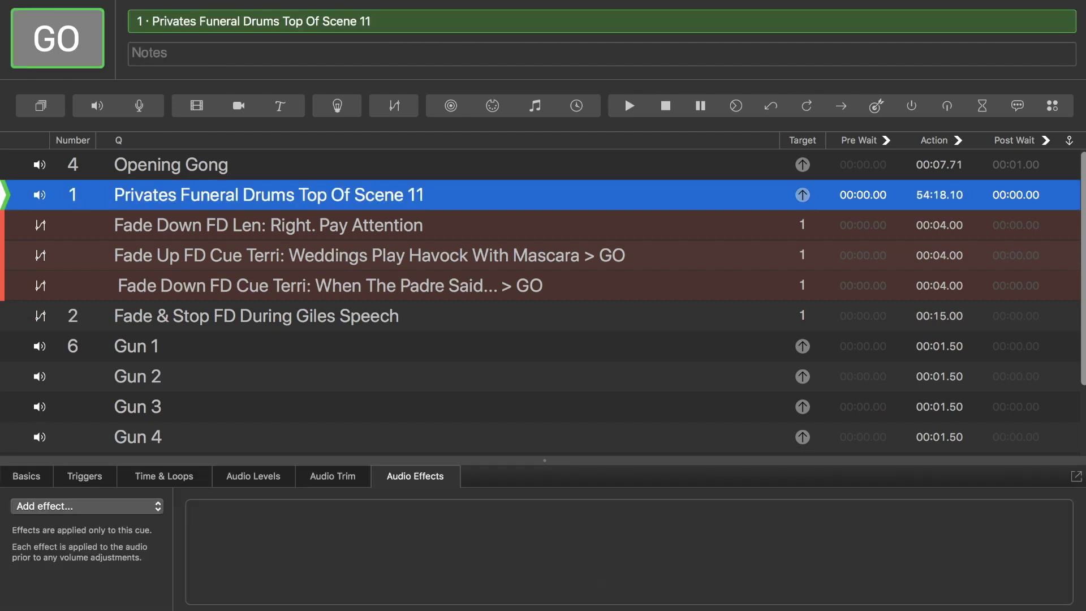
pyautogui.press('space')
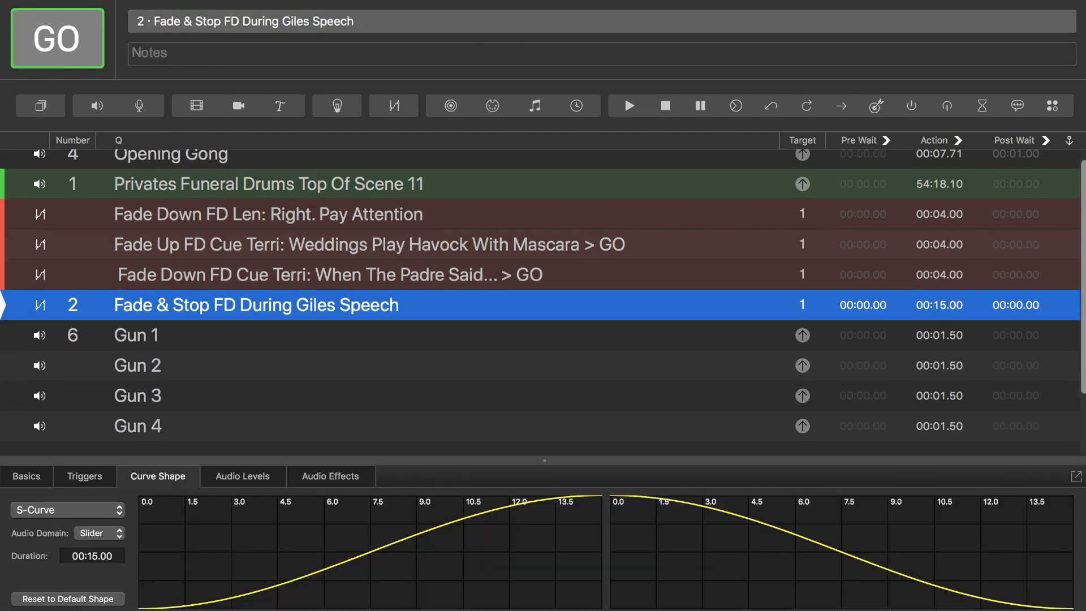
pyautogui.press('Down')
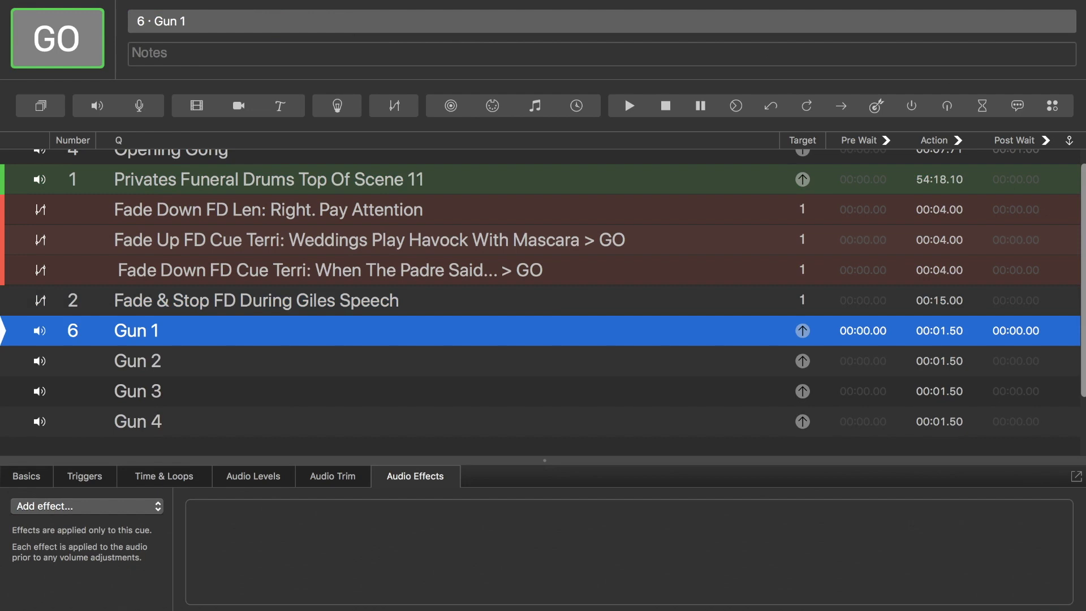
pyautogui.press('space')
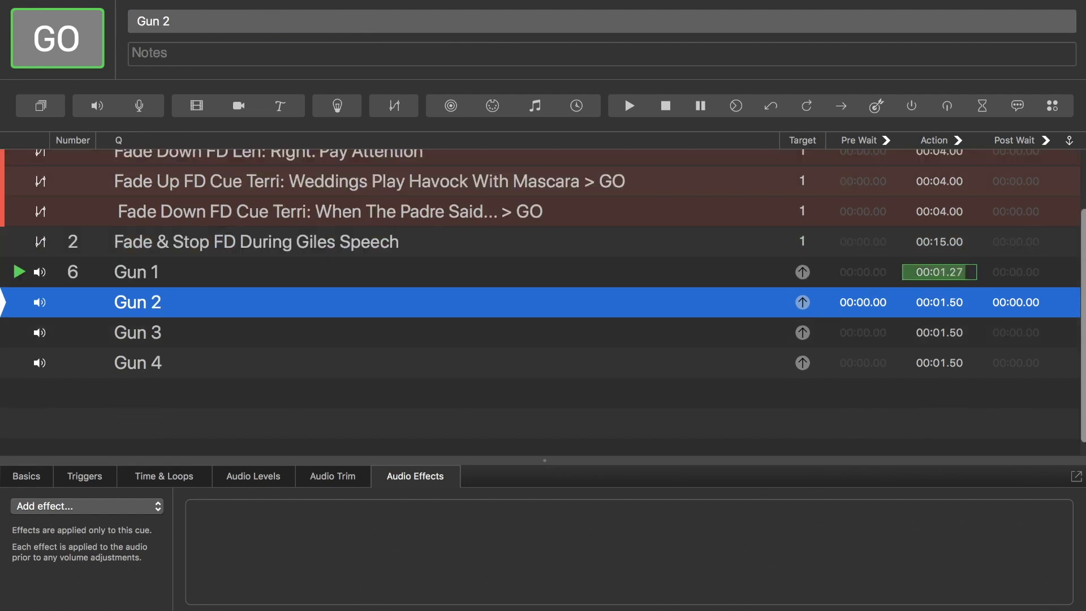
pyautogui.press('space')
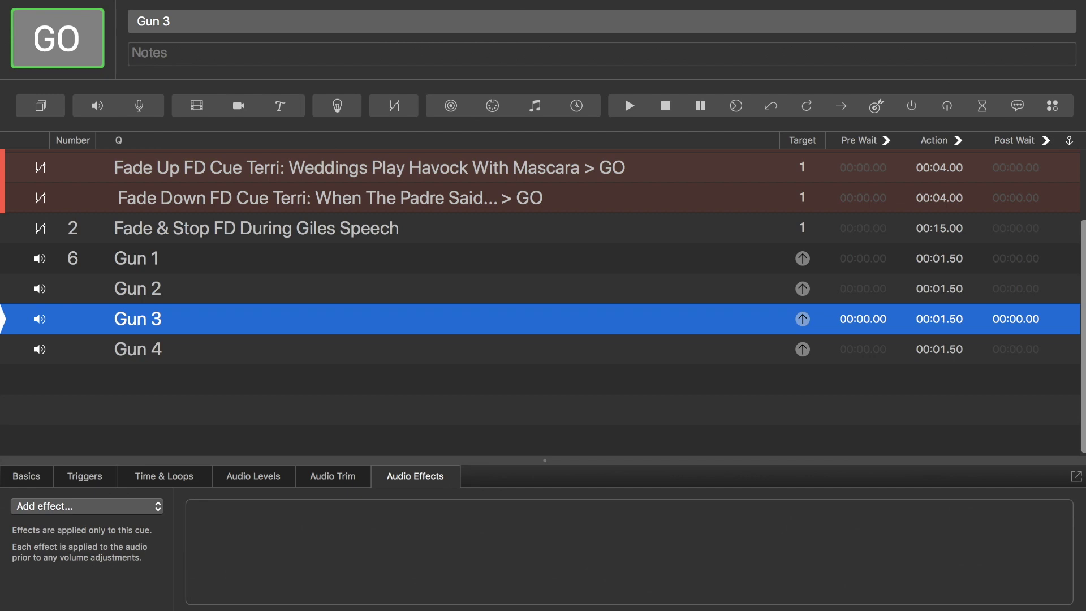
# Step: Put the Padre fade-down cue on standby below the funeral drums cue
pyautogui.scroll(3, 543, 299)
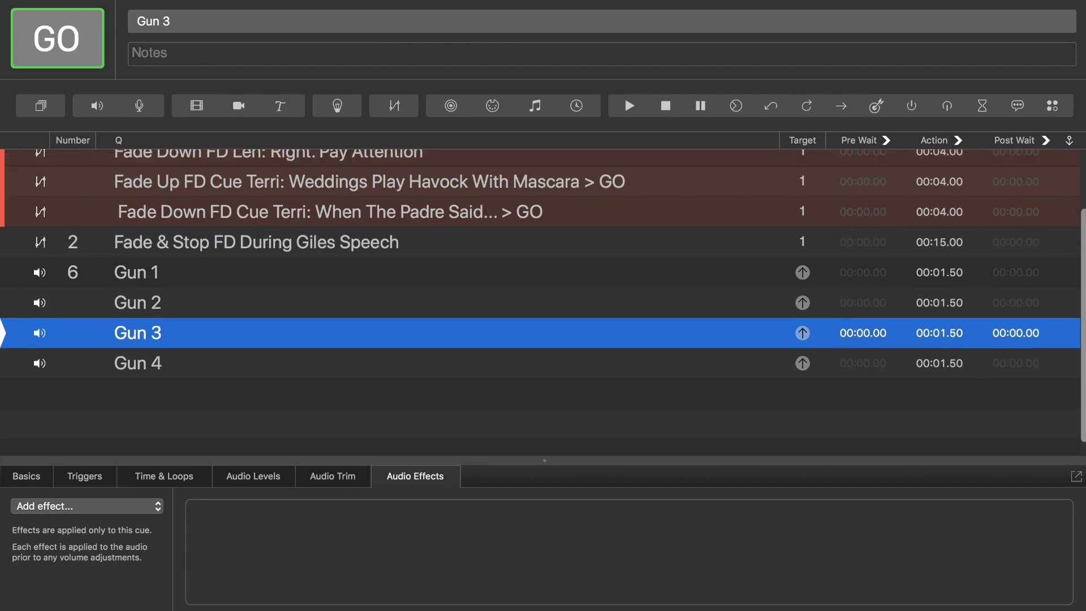
pyautogui.click(269, 195)
pyautogui.press('Down')
pyautogui.press('Down')
pyautogui.press('Down')
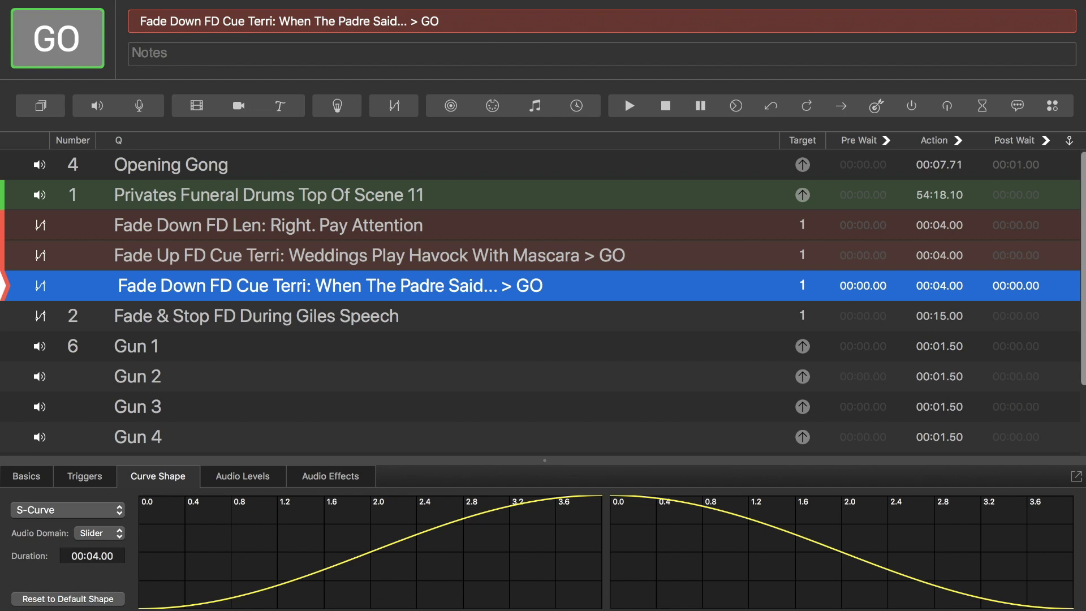
# Step: Assign the GO command to the MIDI pad's Note On 4 in workspace settings
pyautogui.press('super+comma')
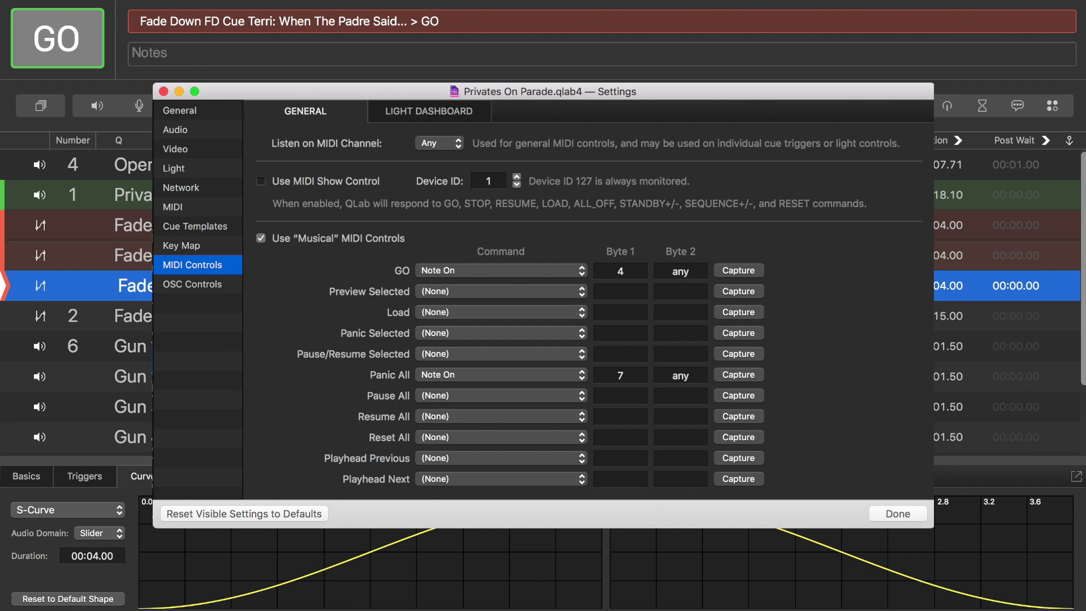
pyautogui.click(738, 270)
pyautogui.press('Return')
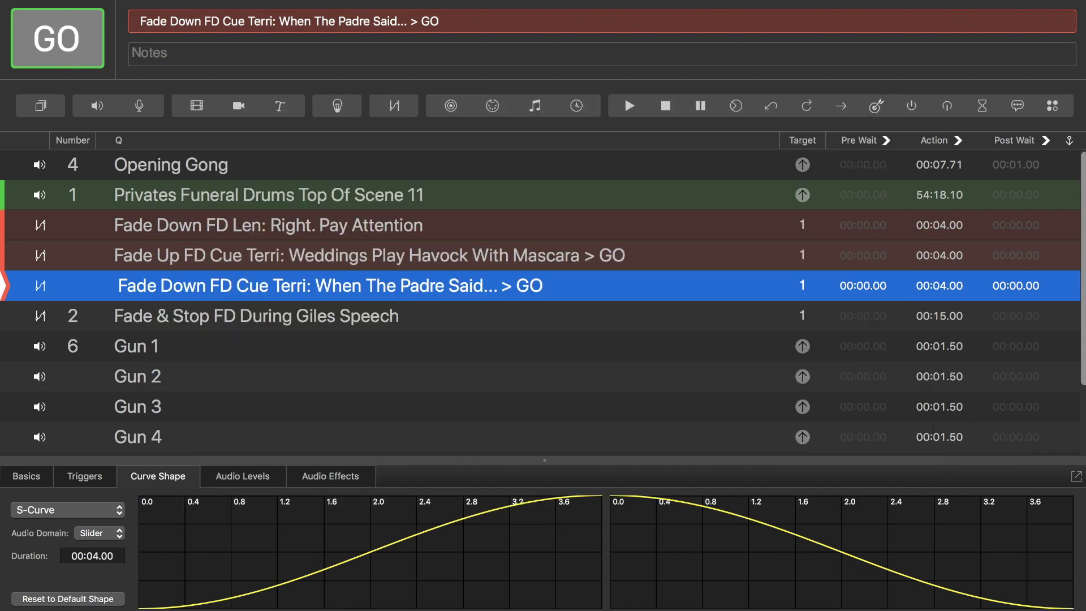
pyautogui.scroll(-3, 544, 297)
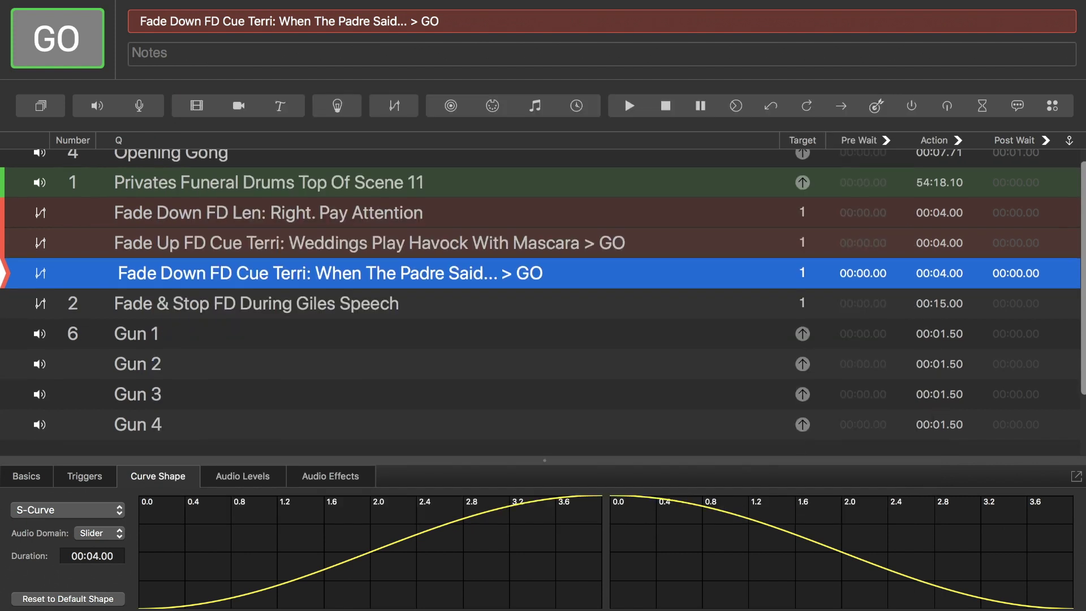
pyautogui.scroll(2, 543, 297)
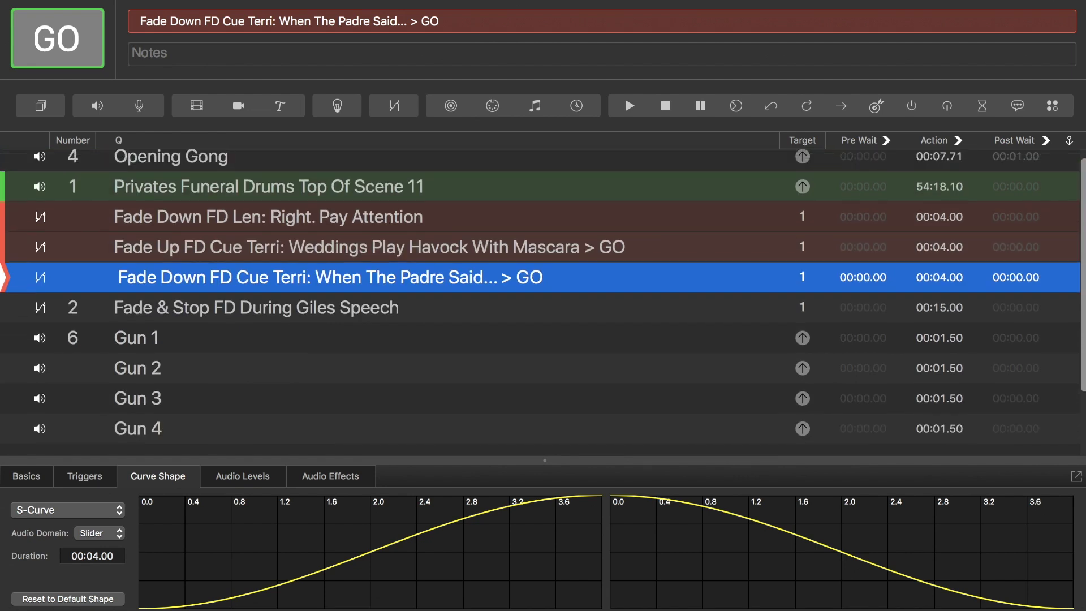